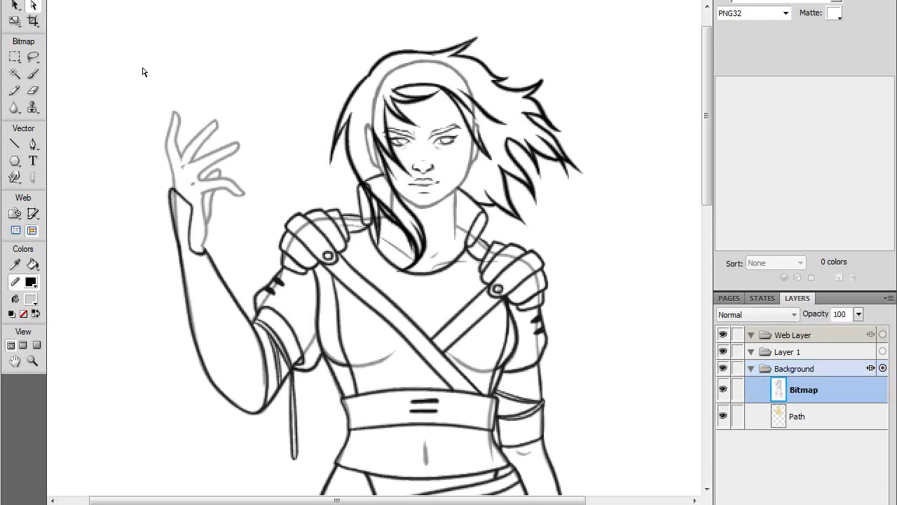
Start a Pen tool path for the skin at the hip, going up the torso's side and along the raised upper arm's underside
click(31, 145)
drag(707, 155, 708, 191)
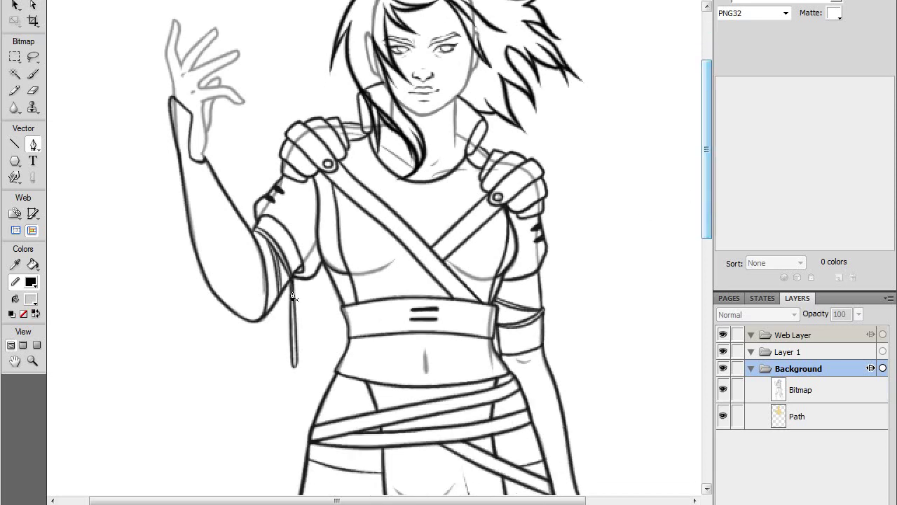
click(337, 373)
click(349, 343)
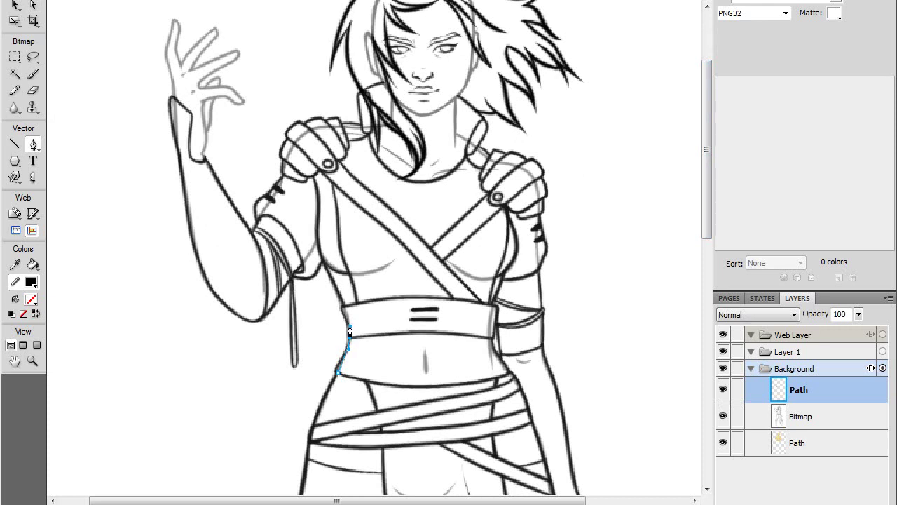
click(343, 313)
click(344, 308)
key(ctrl+z)
click(303, 267)
drag(280, 295, 272, 307)
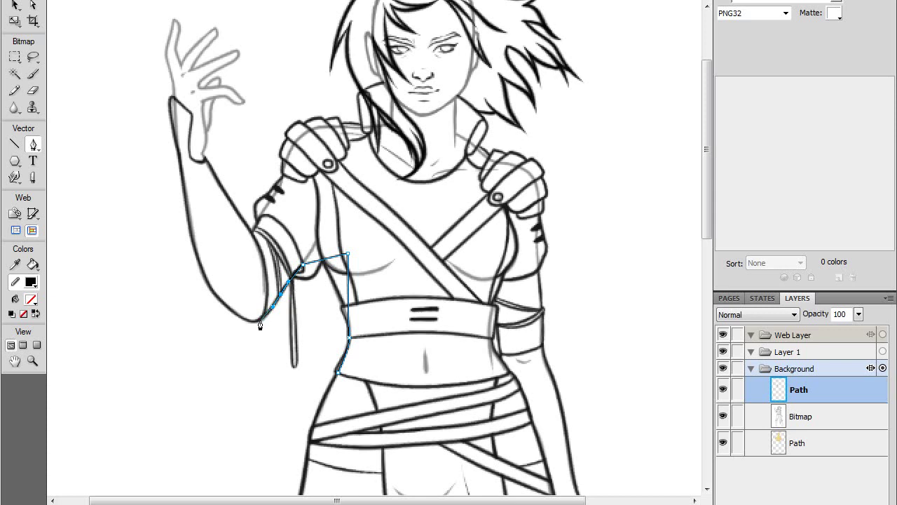
Continue the skin path around the raised arm's elbow, then up the sleeve and across the shoulder to the collar
click(261, 320)
click(238, 258)
click(251, 232)
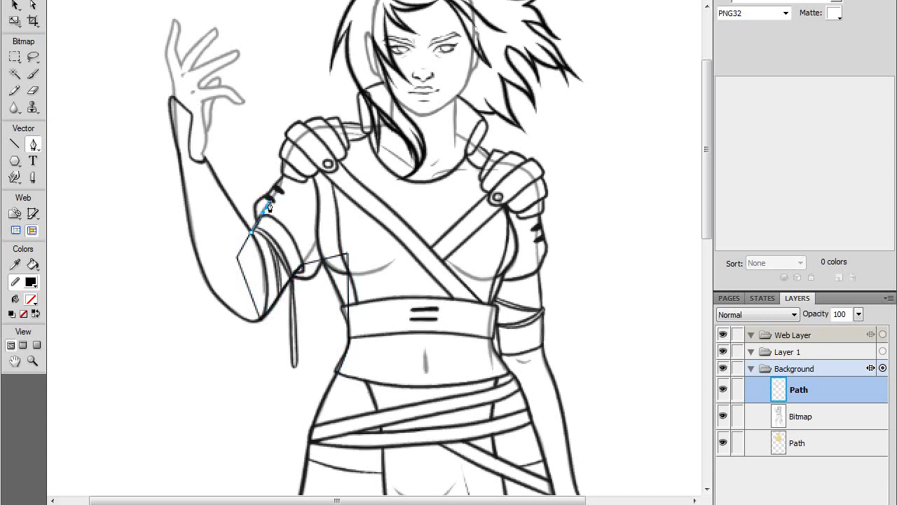
click(266, 208)
click(373, 128)
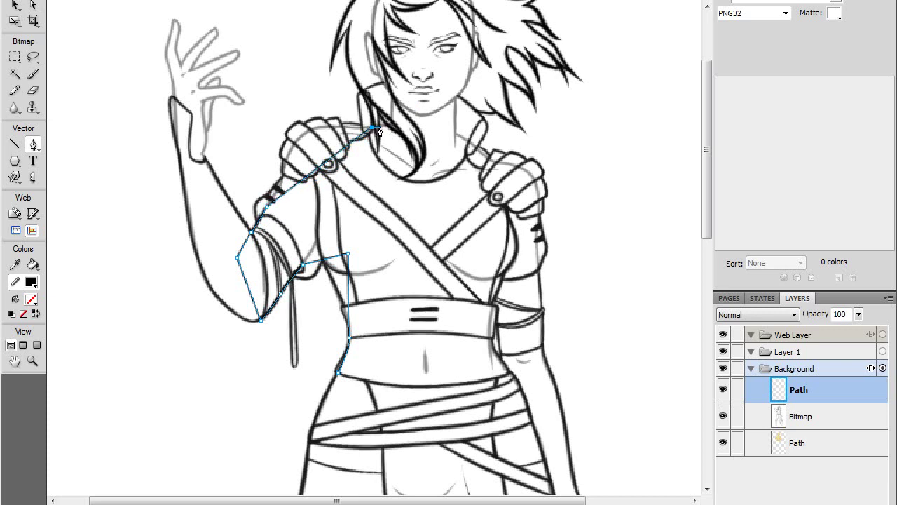
Extend the skin path up the neck and loosely around the head to the opposite side of the jaw
drag(390, 126, 393, 118)
scroll(391, 100, up, 3)
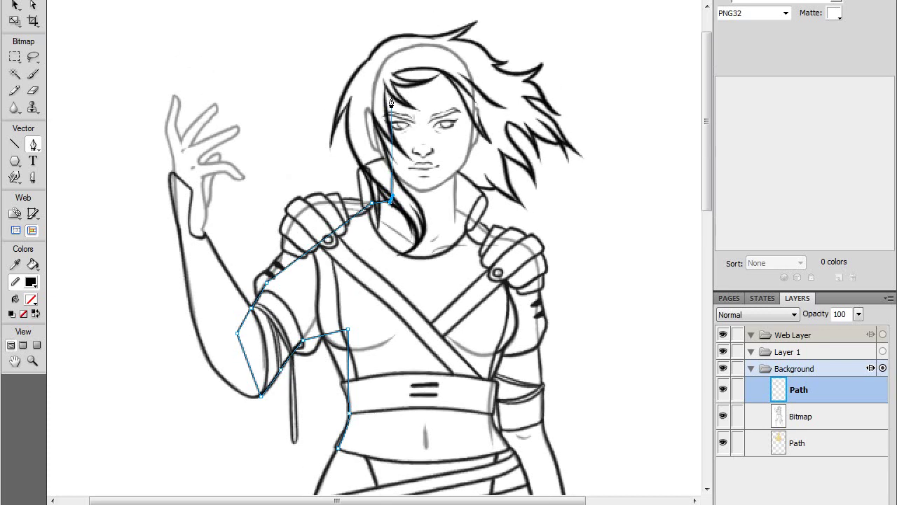
click(393, 200)
click(361, 126)
click(379, 71)
click(432, 53)
click(489, 90)
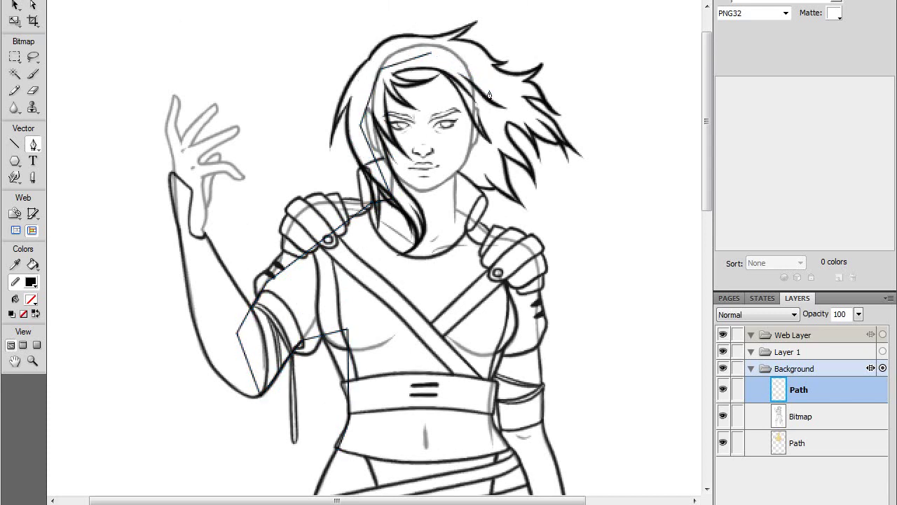
click(483, 161)
click(457, 172)
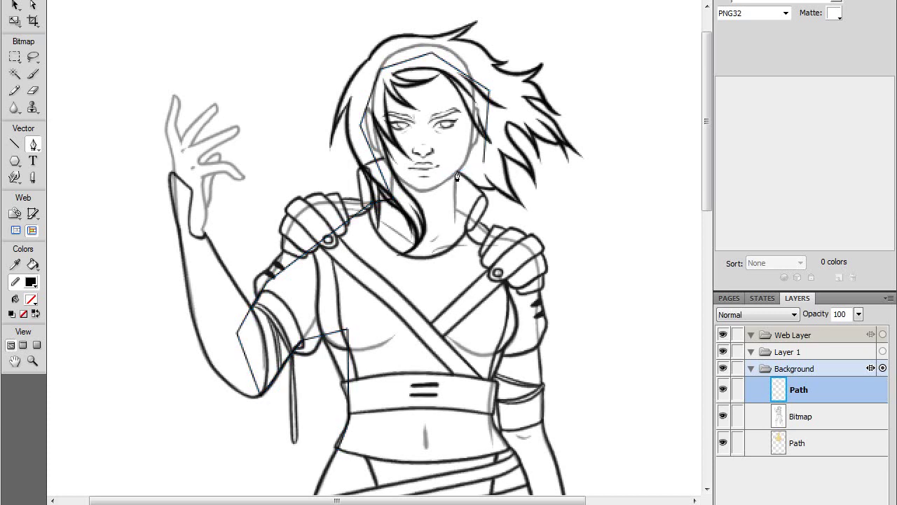
Continue the skin path down the neck, across the other shoulder and down the lowered arm's outer edge to the band's lower edge
click(456, 209)
click(475, 217)
scroll(513, 291, down, 3)
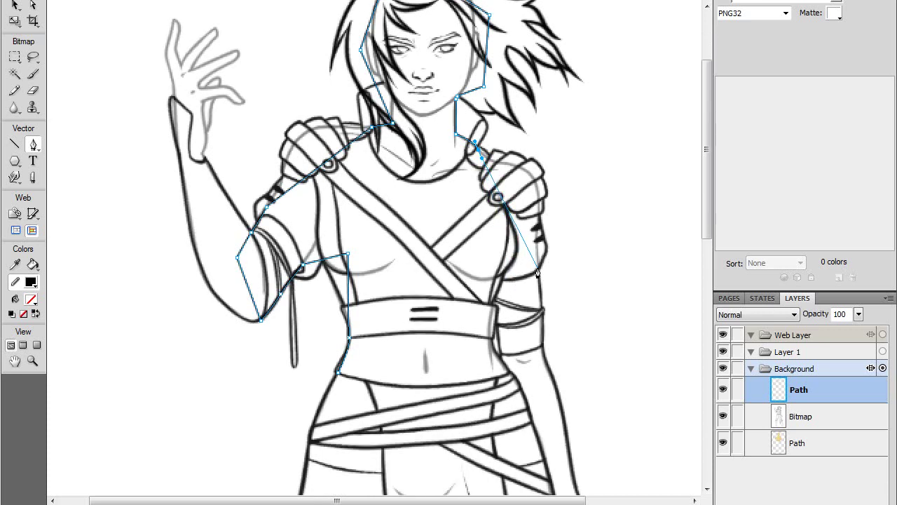
click(538, 272)
scroll(538, 273, down, 3)
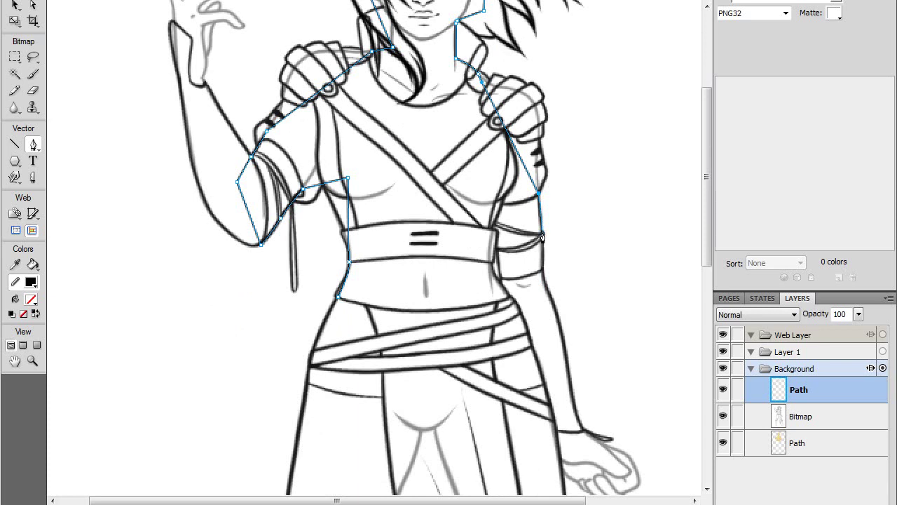
click(542, 243)
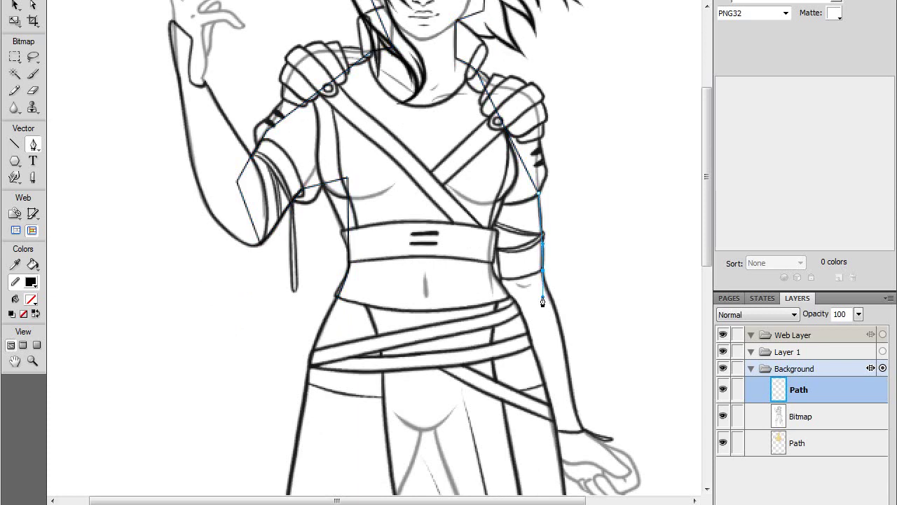
click(542, 273)
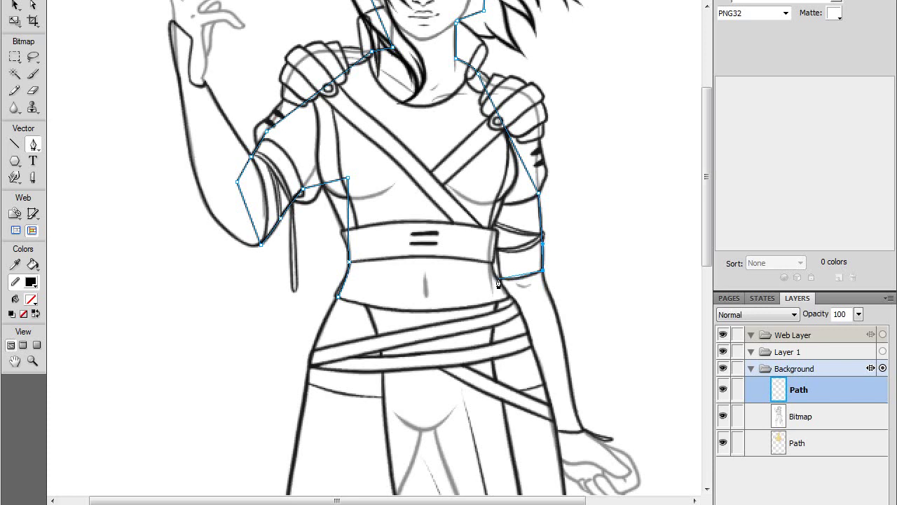
Trace the skin path around the arm band's inner side and the waist, then close it across the hips at its starting point
drag(501, 280, 484, 278)
drag(496, 250, 495, 260)
click(492, 264)
drag(492, 267, 491, 267)
click(508, 291)
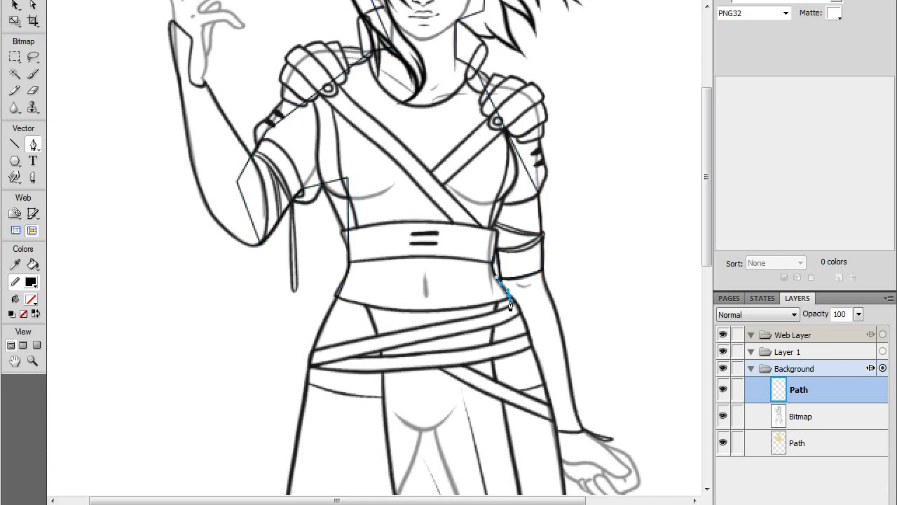
click(508, 341)
click(342, 333)
click(337, 298)
Fill the closed body path with a light yellow-orange skin colour chosen from the colour spectrum
scroll(338, 303, up, 4)
scroll(339, 303, down, 2)
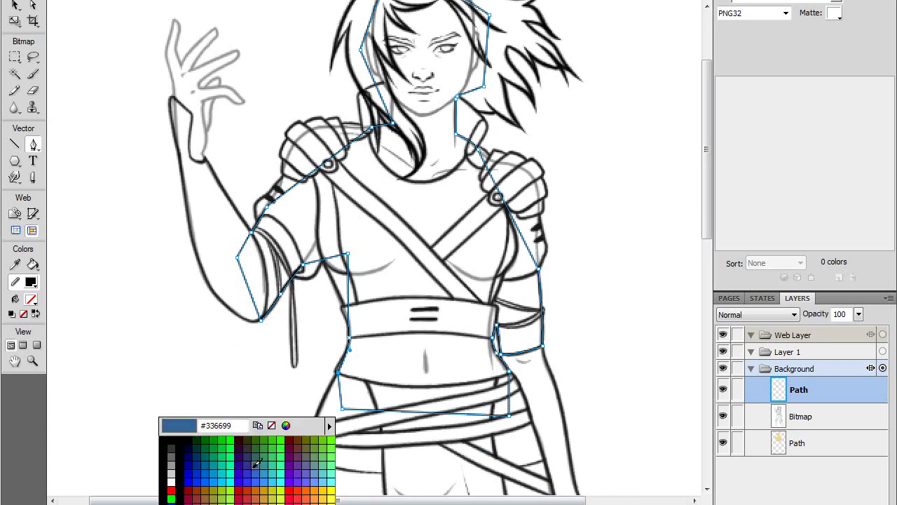
click(285, 425)
mouse_move(301, 443)
mouse_down()
mouse_move(267, 401)
mouse_move(270, 420)
mouse_move(266, 405)
mouse_up()
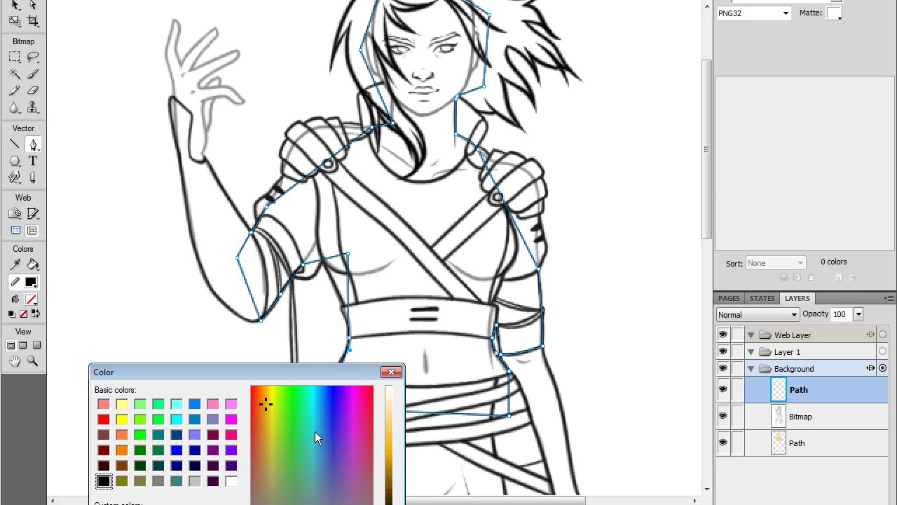
key(Return)
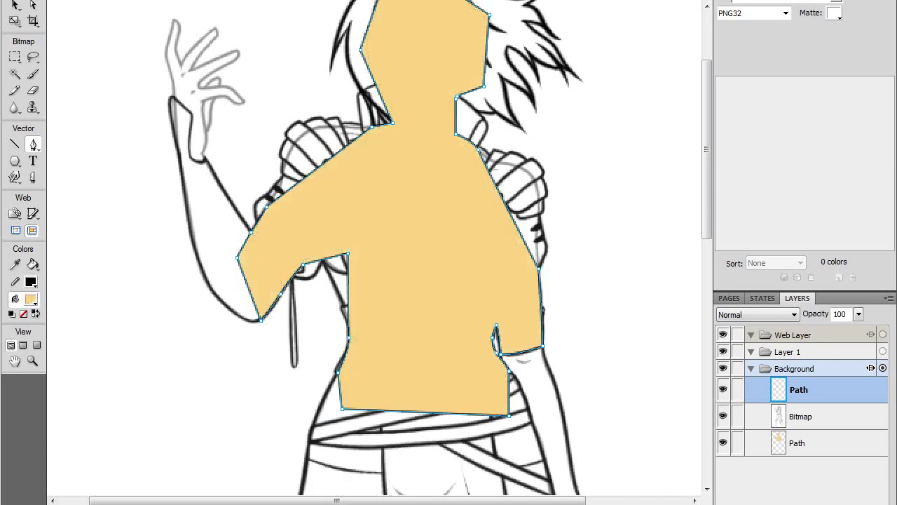
Delete the old path beneath the sketch bitmap and move the new skin-coloured path below the bitmap in the Background layer
click(801, 447)
key(Delete)
click(803, 389)
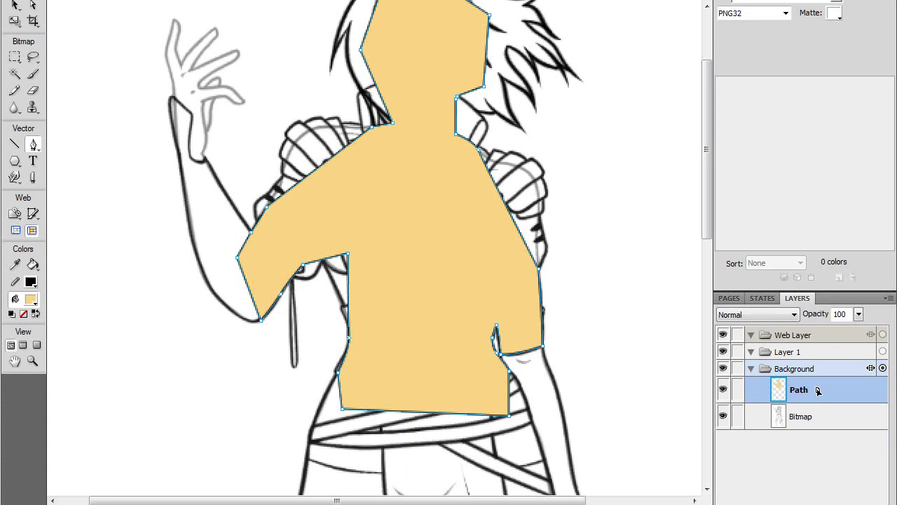
scroll(643, 270, up, 1)
scroll(641, 273, down, 3)
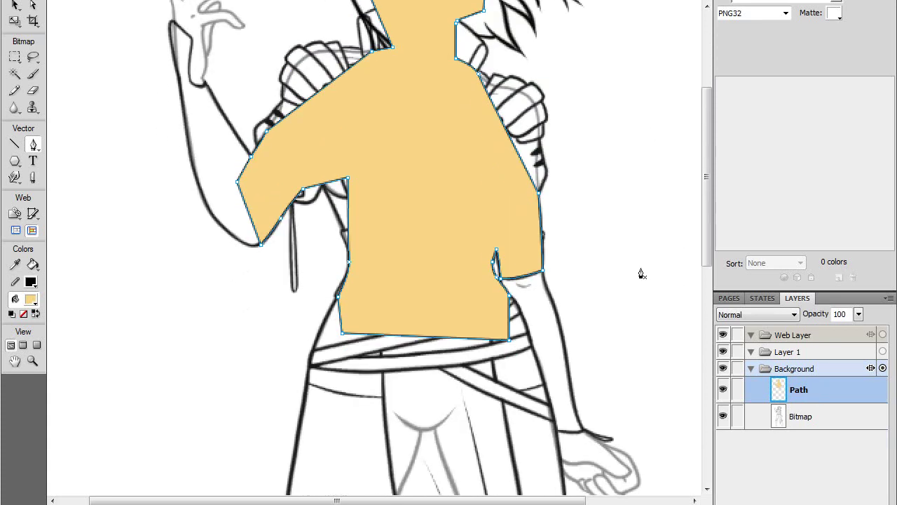
scroll(641, 274, up, 3)
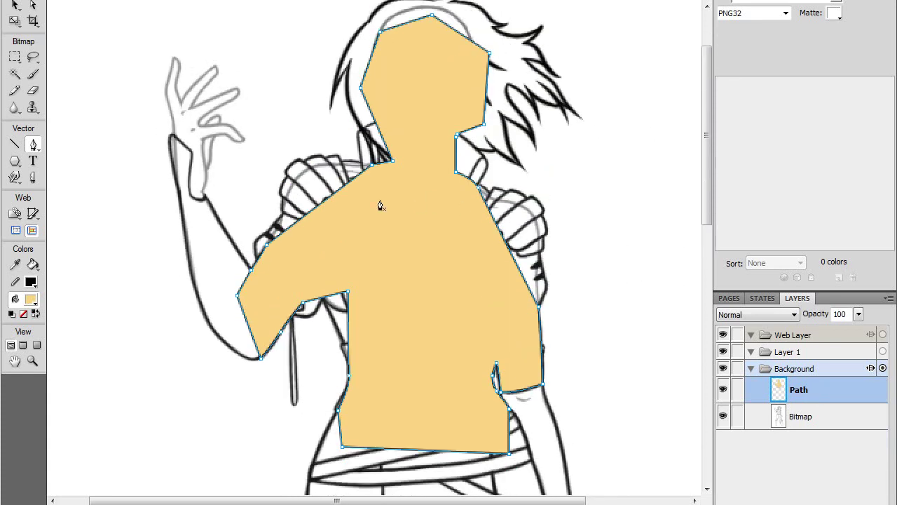
drag(801, 391, 811, 427)
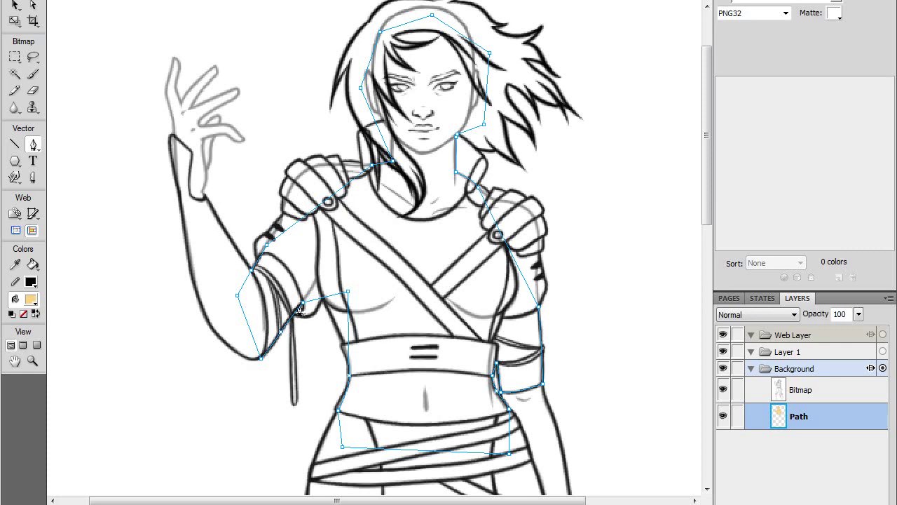
Start a new Pen tool path for the hair, tracing the long lock that curls in front of the neck
scroll(295, 330, up, 3)
key(ctrl+equal)
scroll(447, 202, up, 3)
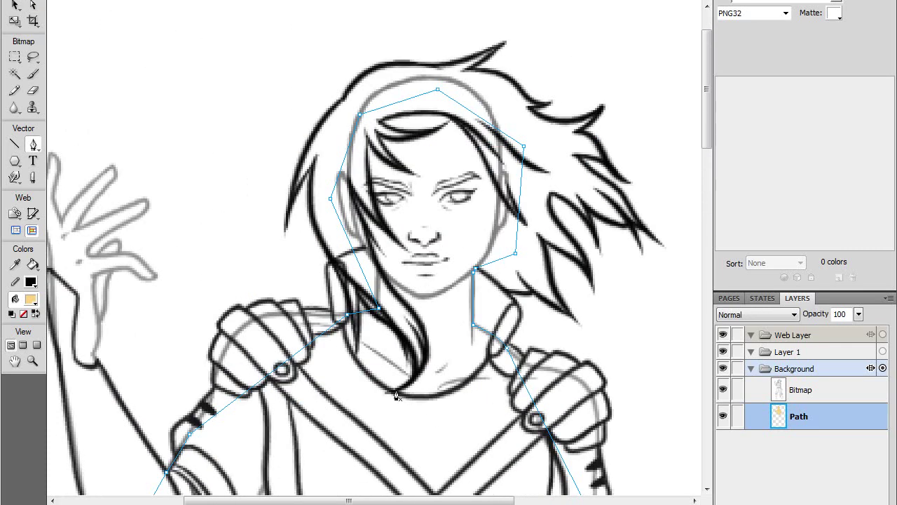
click(413, 382)
drag(401, 333, 351, 370)
click(358, 293)
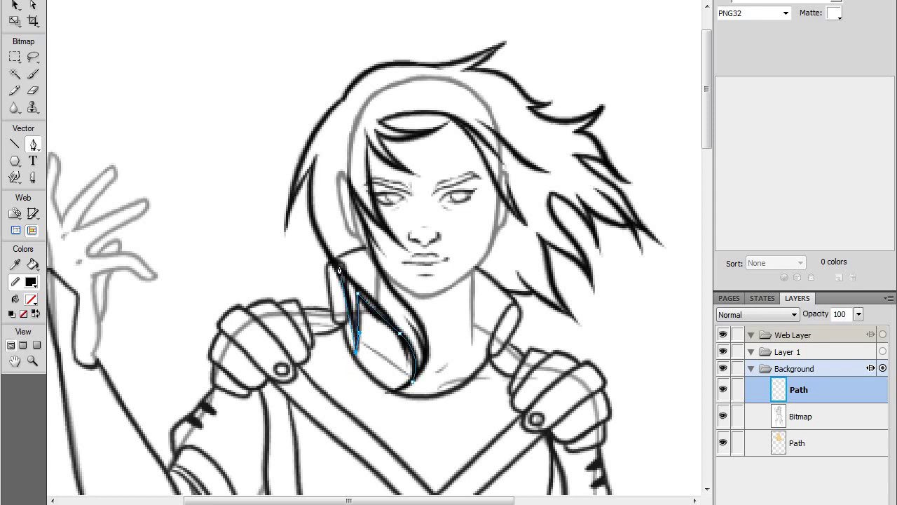
Continue the hair path up the hair's edge beside the face and out to the tip of the pointed side tuft
drag(332, 260, 314, 243)
click(314, 172)
drag(311, 170, 324, 138)
click(313, 166)
drag(286, 226, 279, 259)
click(286, 227)
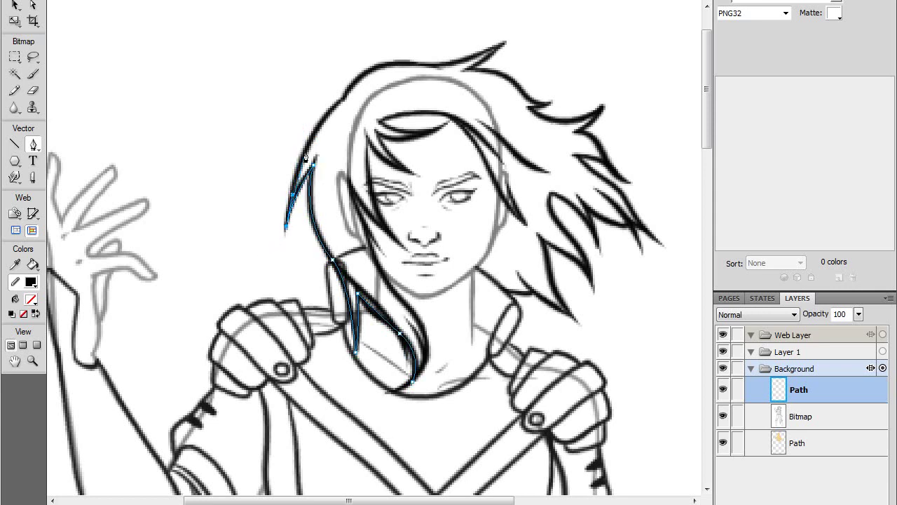
Trace the hair path over the crown, around the top spike's sharp tip and down the upper back of the hair
drag(341, 104, 439, 64)
drag(503, 43, 555, 17)
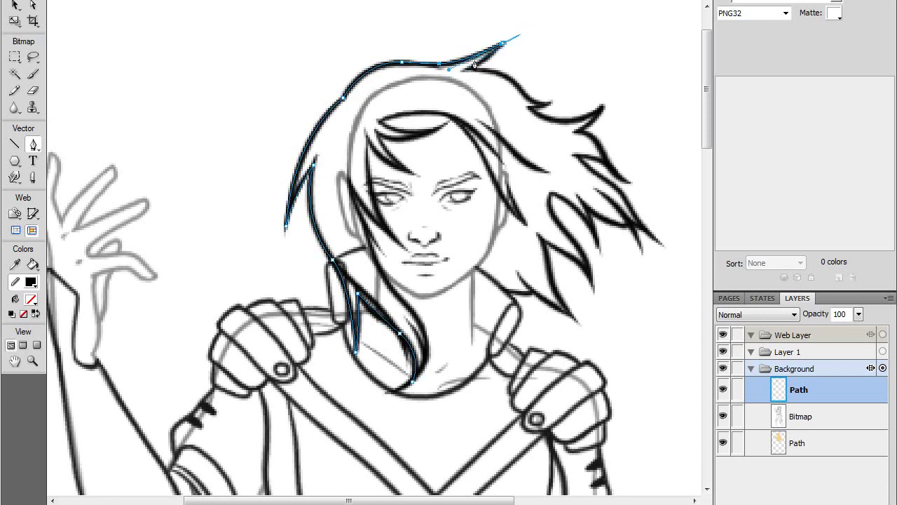
ctrl+click(504, 45)
click(504, 45)
drag(469, 68, 457, 72)
drag(514, 83, 546, 109)
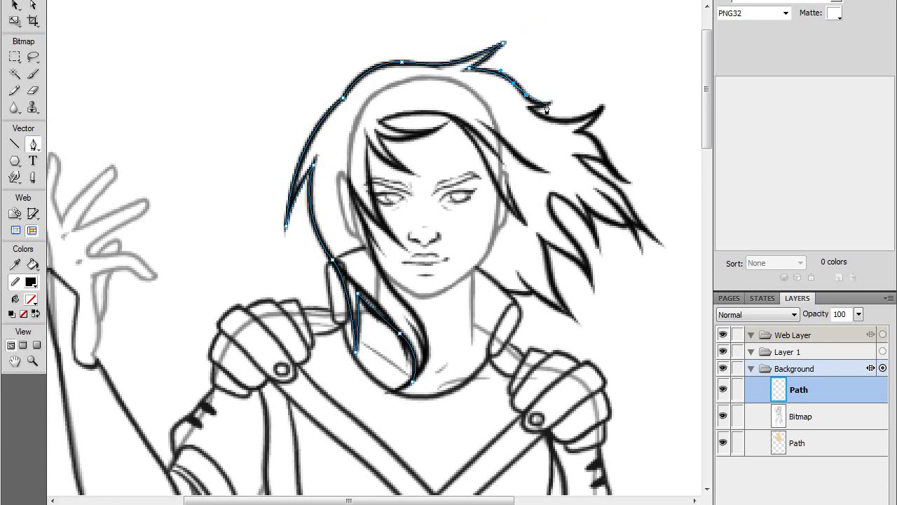
Trace the small notch behind the crown and the curve to the next pointed tuft, with sharp corners at the tips
click(547, 108)
drag(559, 103, 519, 105)
click(550, 104)
drag(602, 108, 642, 79)
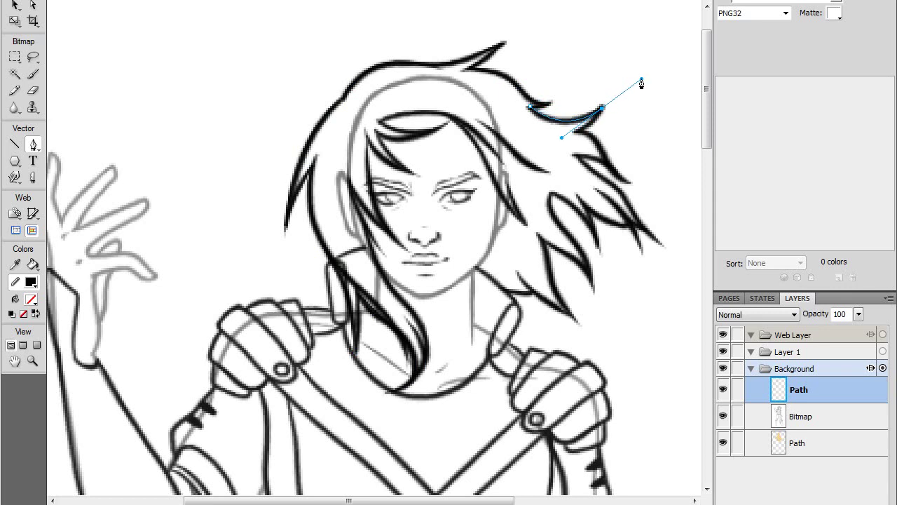
click(601, 109)
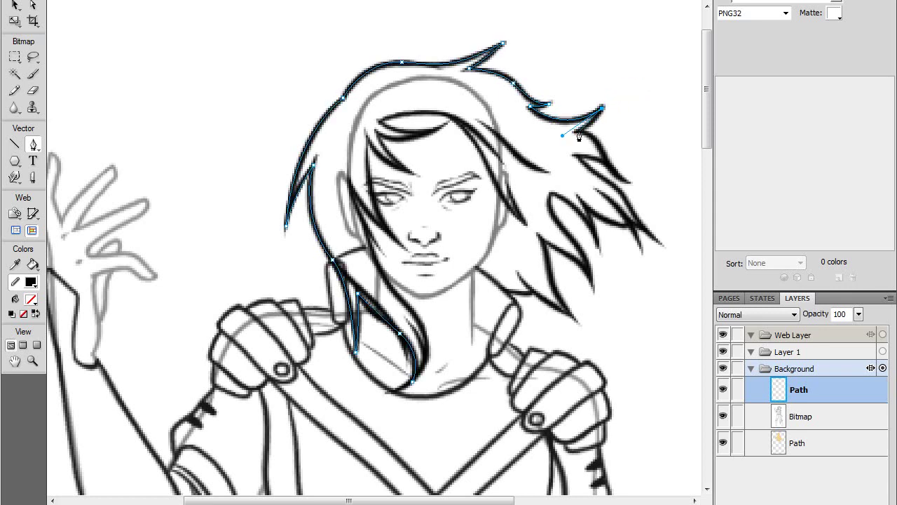
Continue the hair path along the windblown strands to the farthest tip and back along that strand's underside
click(577, 131)
drag(600, 144, 549, 157)
click(575, 157)
drag(609, 181, 633, 219)
click(643, 227)
drag(583, 200, 555, 168)
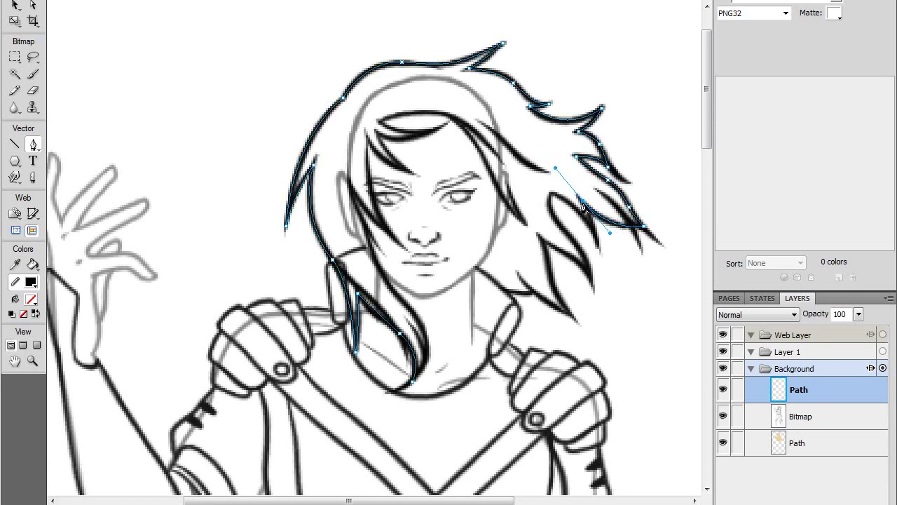
Trace the short pointed strand beneath the farthest tip and curve the path up over the adjoining rounded lock
click(597, 242)
drag(592, 222, 595, 238)
drag(549, 195, 529, 195)
click(550, 195)
Trace the next lower hair strand down to its pointed tip and back up, deleting the misplaced anchor point
drag(568, 237, 587, 259)
key(ctrl+z)
drag(564, 230, 578, 245)
click(590, 278)
mouse_move(536, 238)
mouse_down()
mouse_move(557, 250)
mouse_move(544, 242)
mouse_up()
key(a)
key(Delete)
key(p)
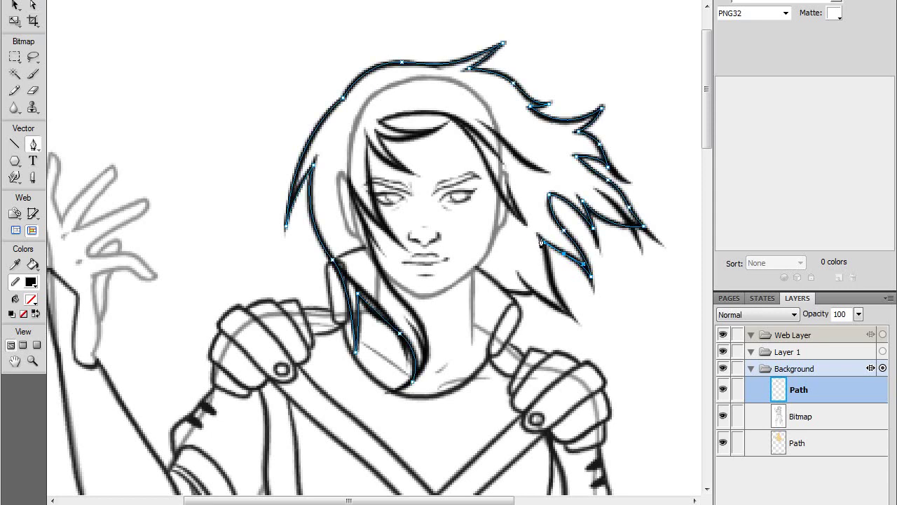